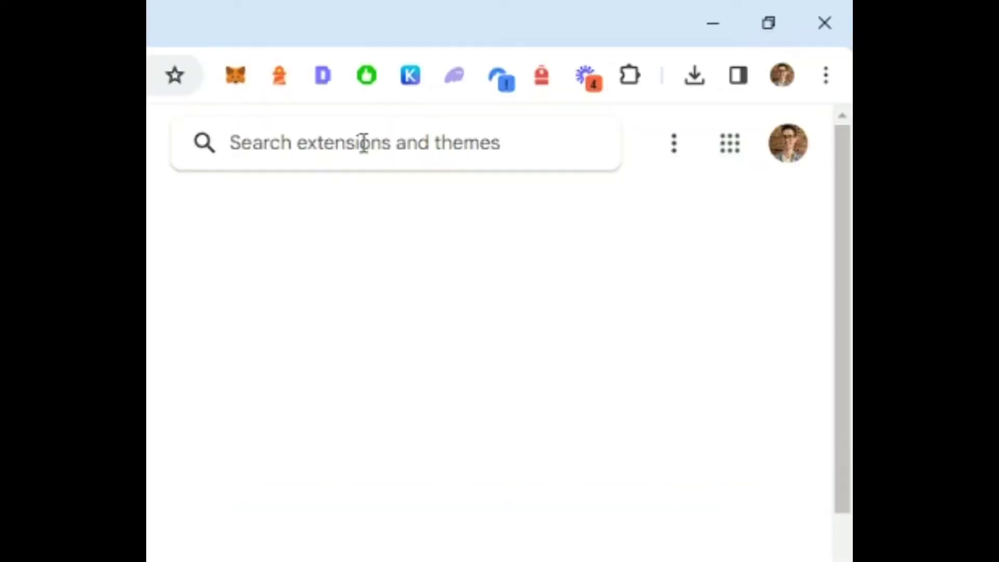
Search the Chrome Web Store for 'phantom wallet' and open the Phantom wallet listing
click(363, 143)
text(phantom wallet)
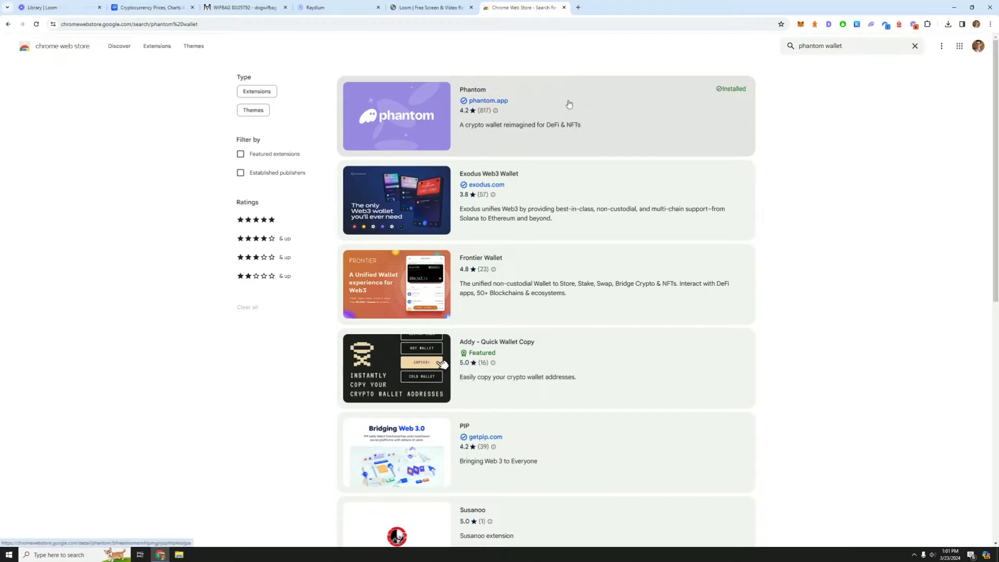
click(568, 103)
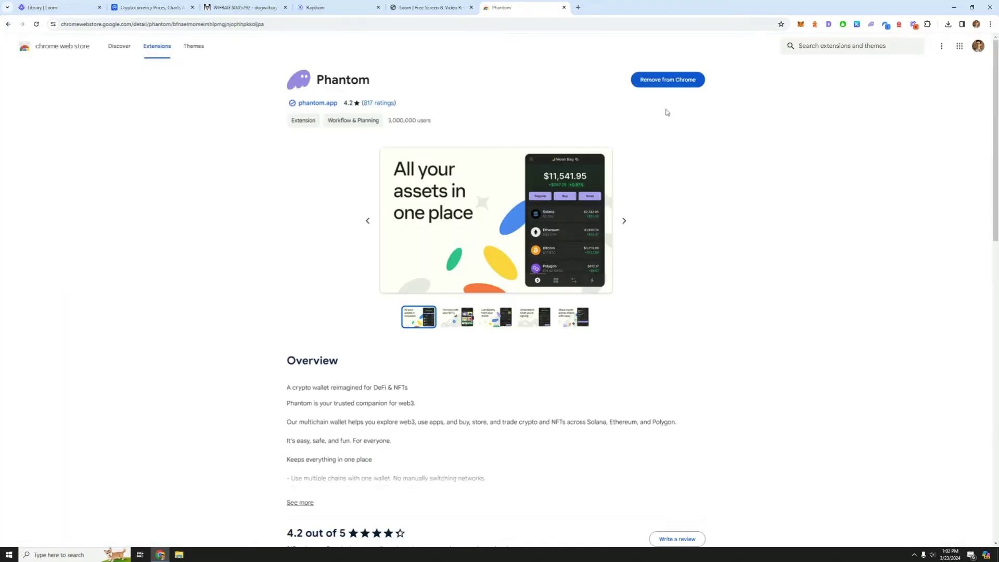
Start a $100 Solana purchase in Phantom's Buy flow and continue to payment options
click(871, 24)
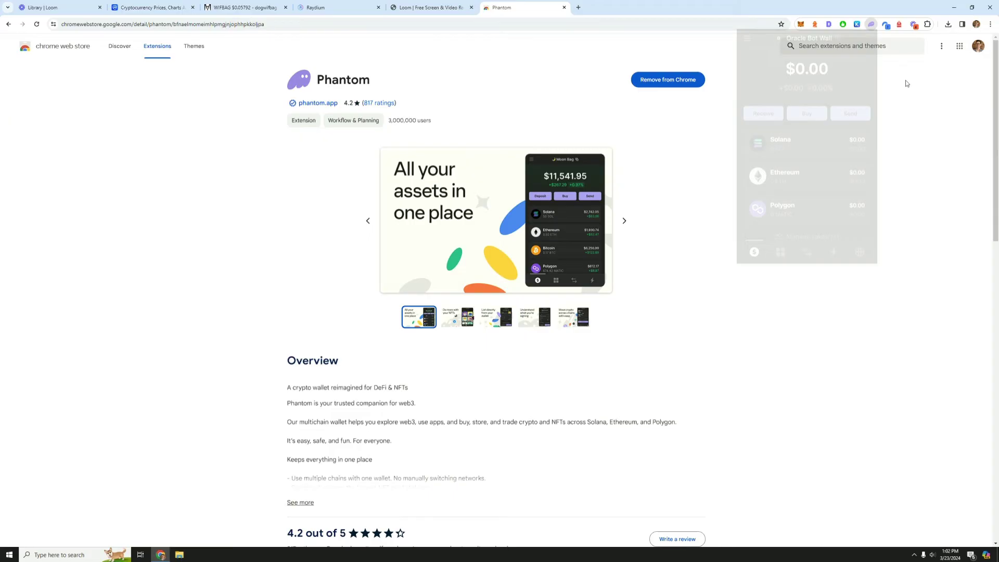
click(872, 24)
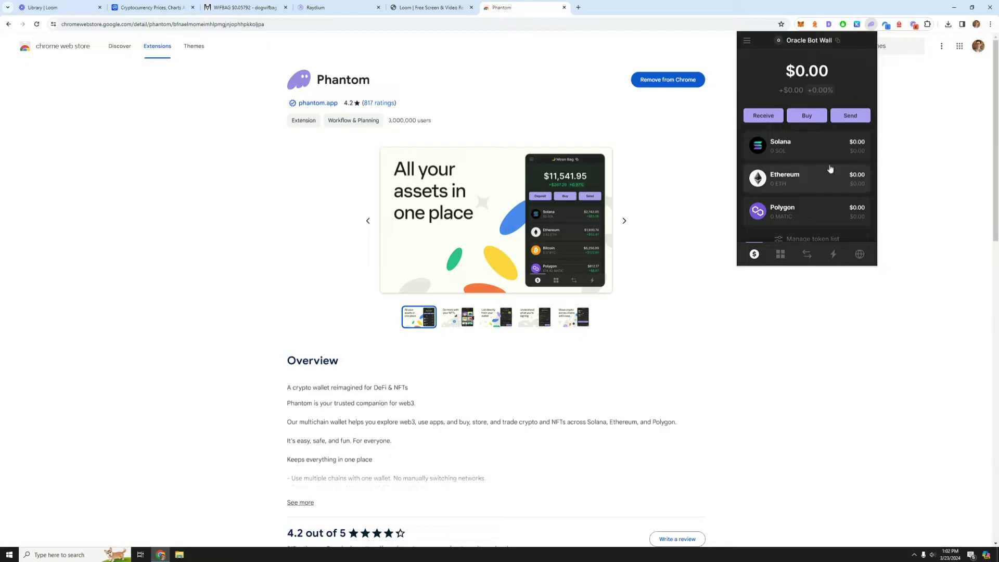
click(806, 116)
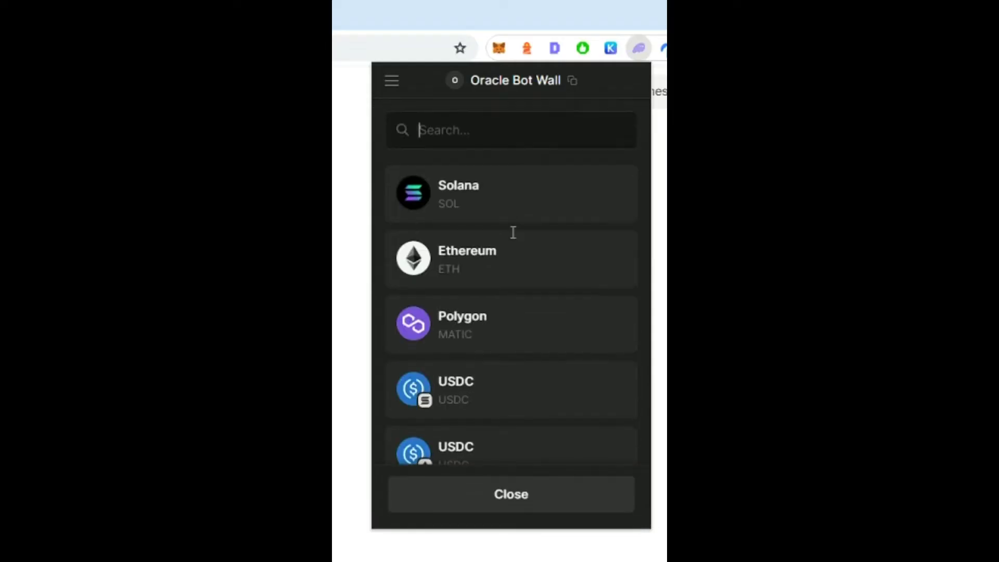
click(471, 202)
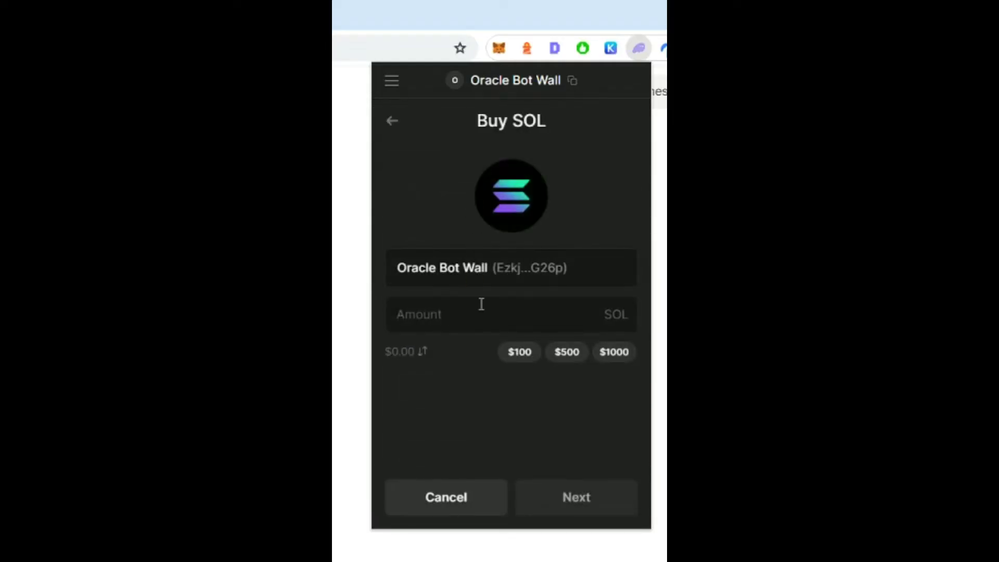
click(556, 324)
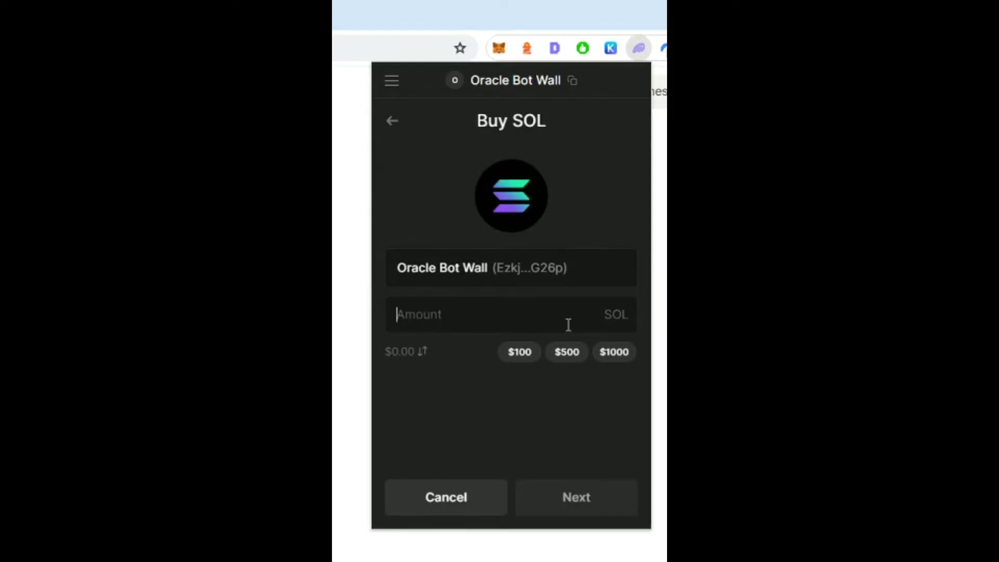
click(519, 352)
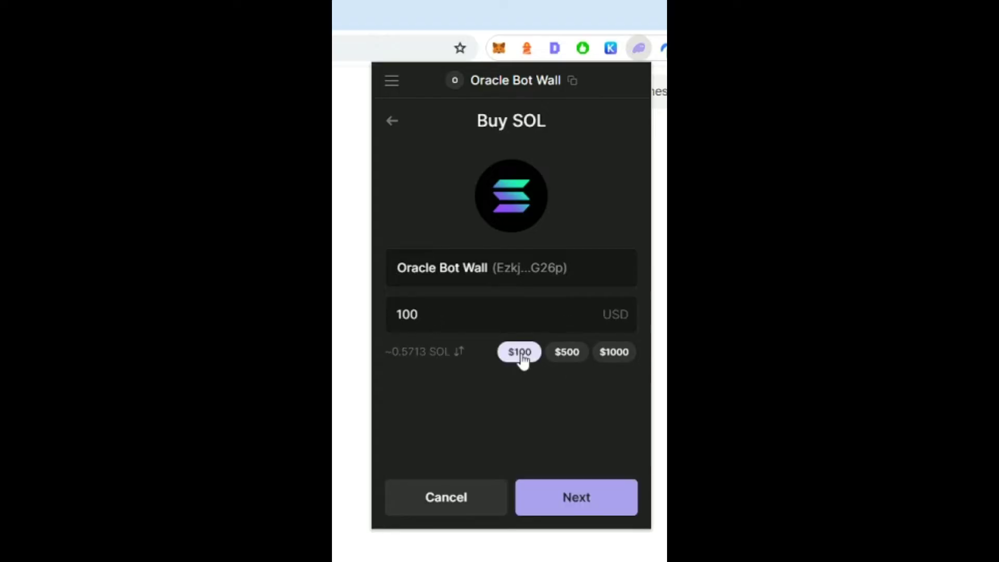
click(572, 507)
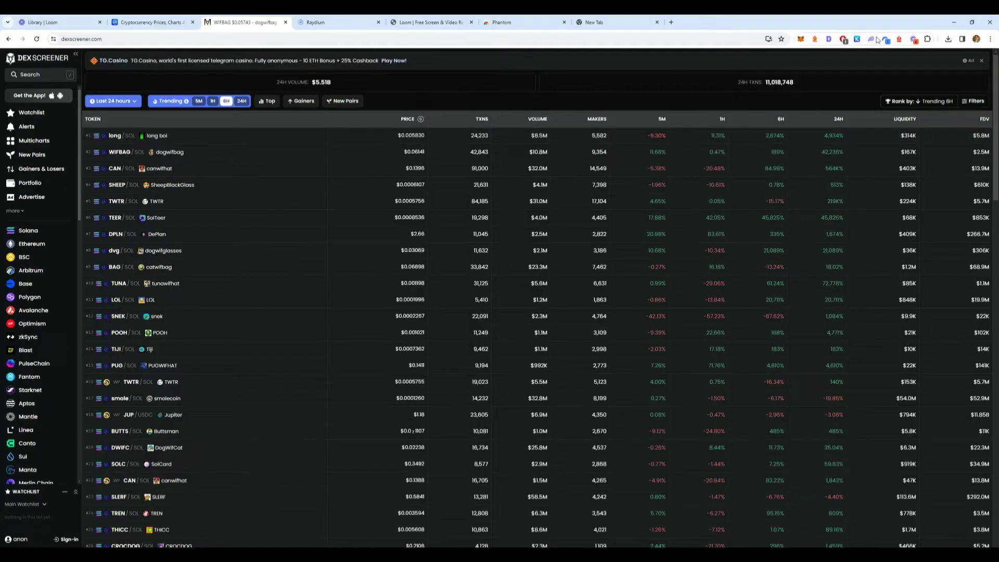
Check Phantom's SOL balance, then filter DEX Screener's trending pairs to Solana
click(870, 39)
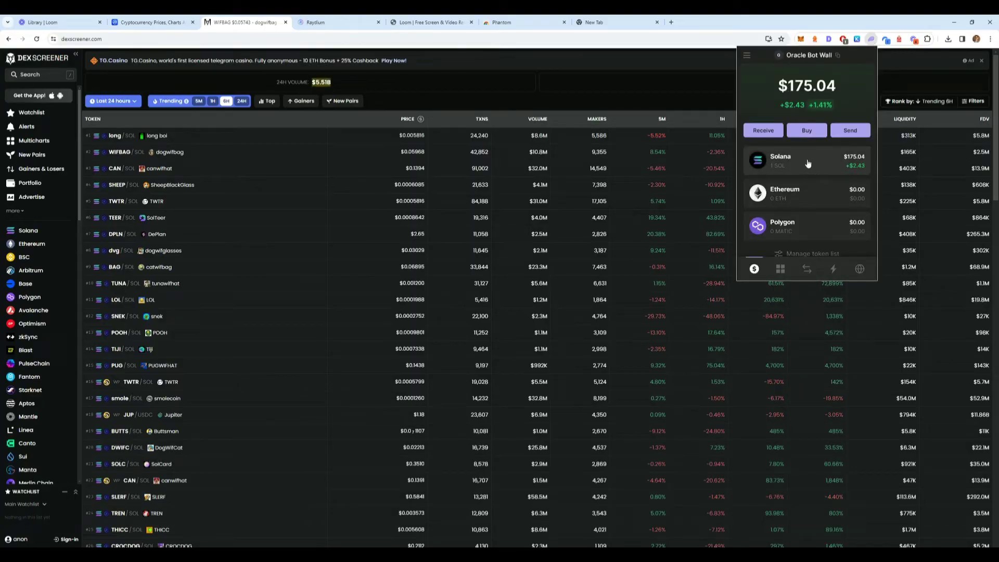
click(672, 100)
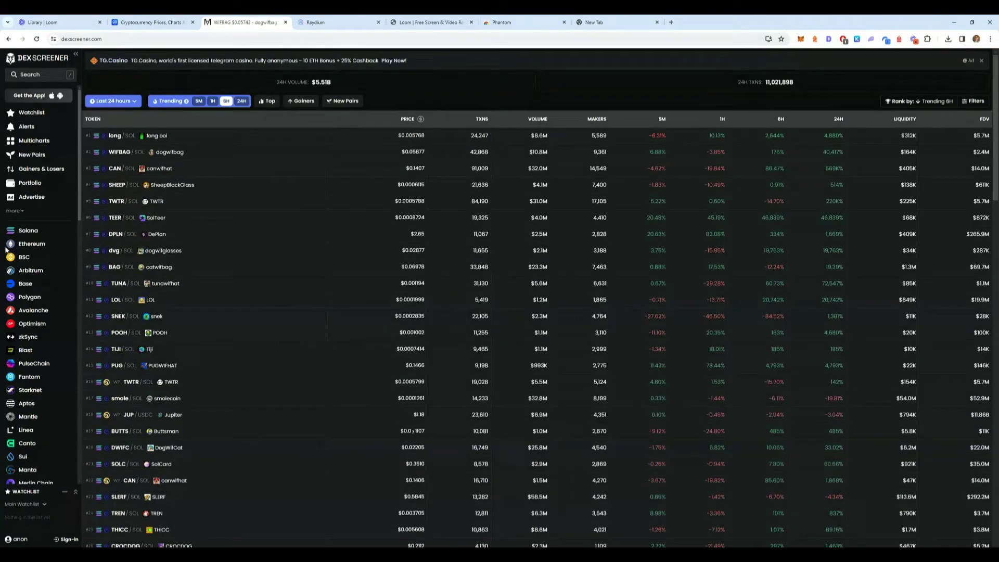
scroll(18, 198, down, 1)
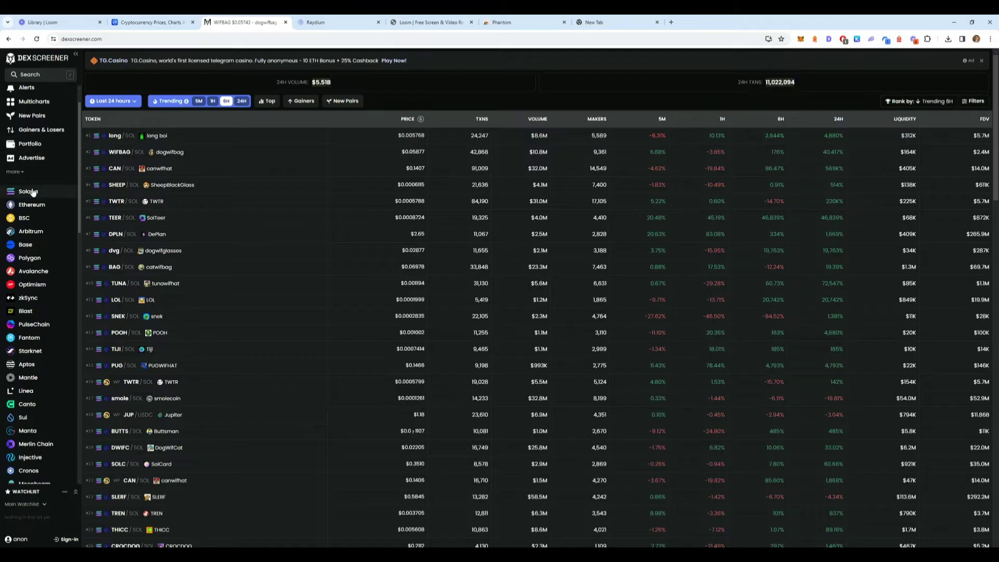
click(30, 192)
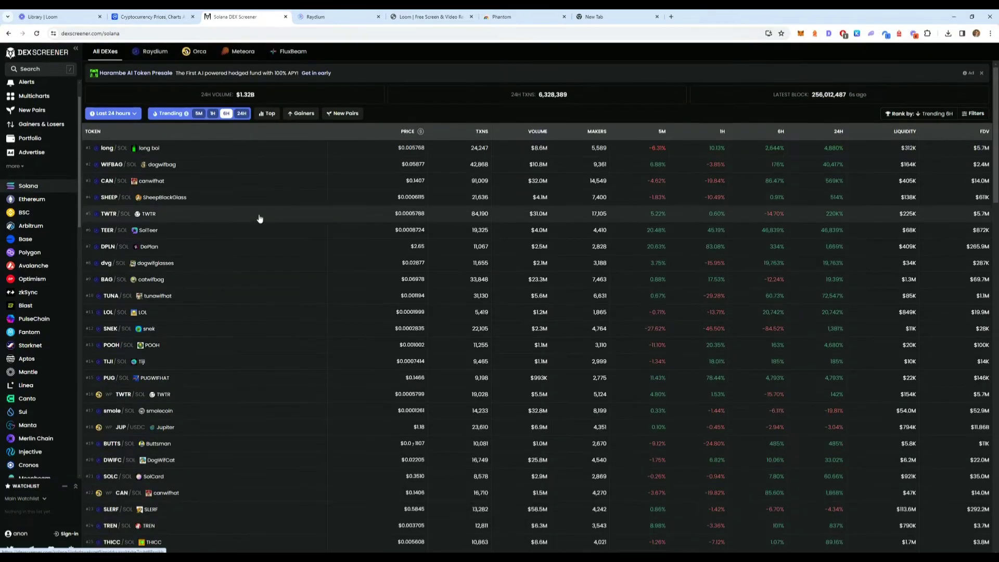
Copy the WIFBAG contract address from the WIFBAG/SOL pair page, then switch to CoinMarketCap's DogWifBag page
click(239, 166)
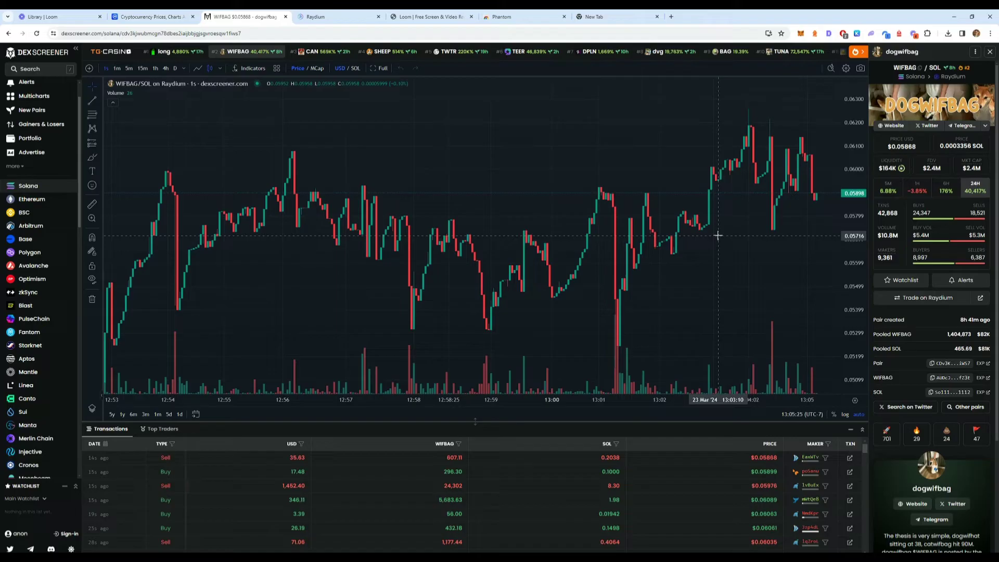
scroll(743, 251, down, 1)
scroll(743, 251, down, 2)
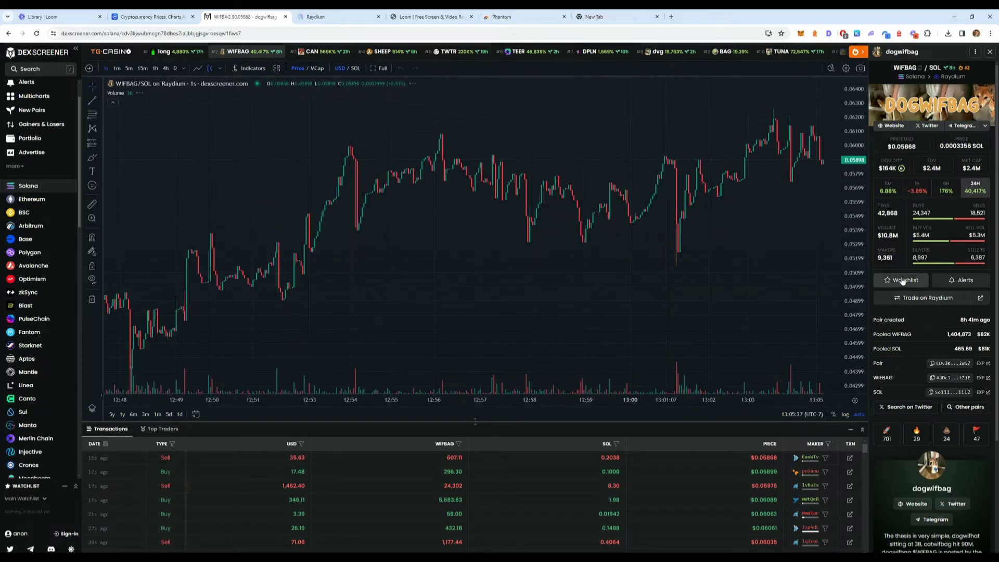
scroll(903, 279, down, 1)
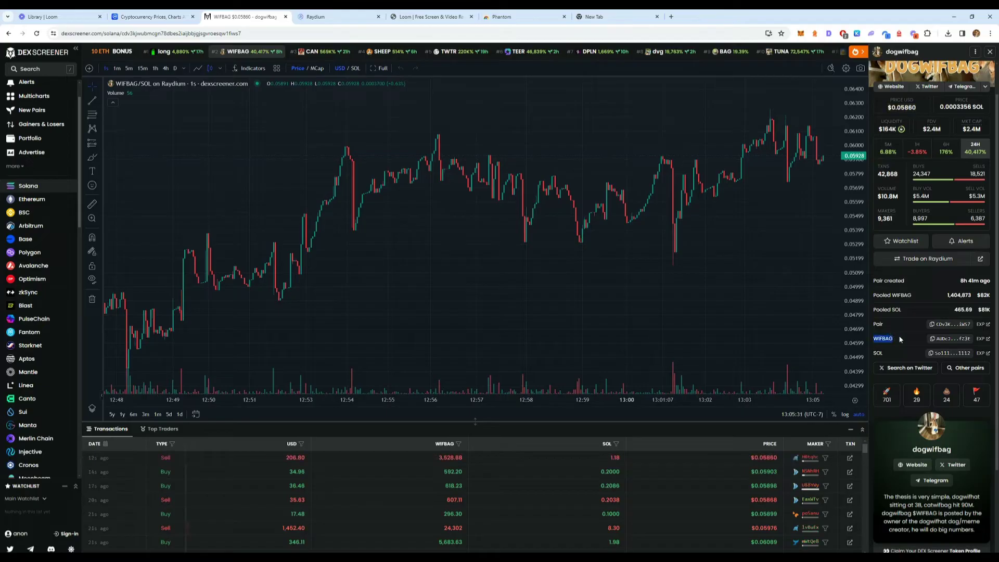
click(942, 340)
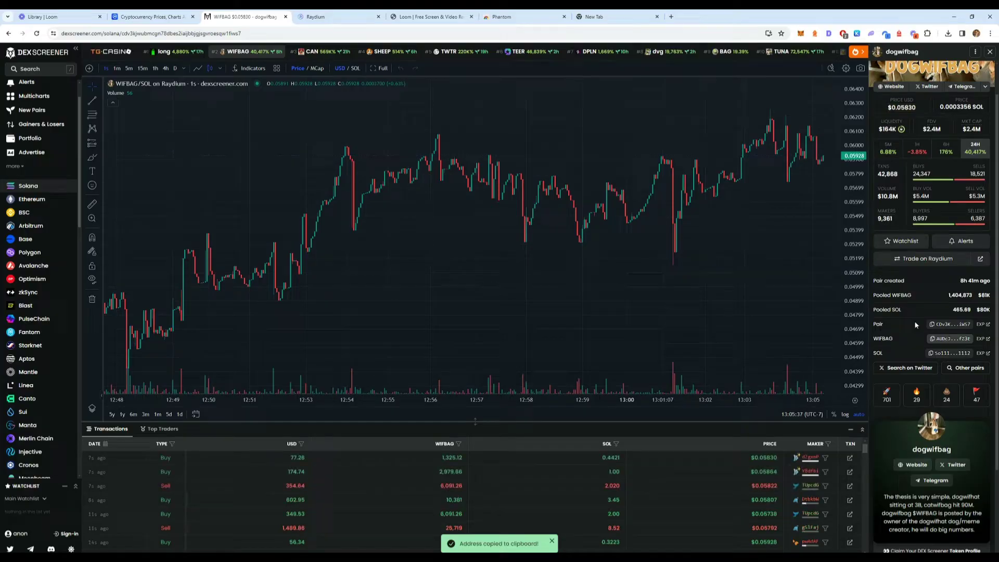
click(153, 16)
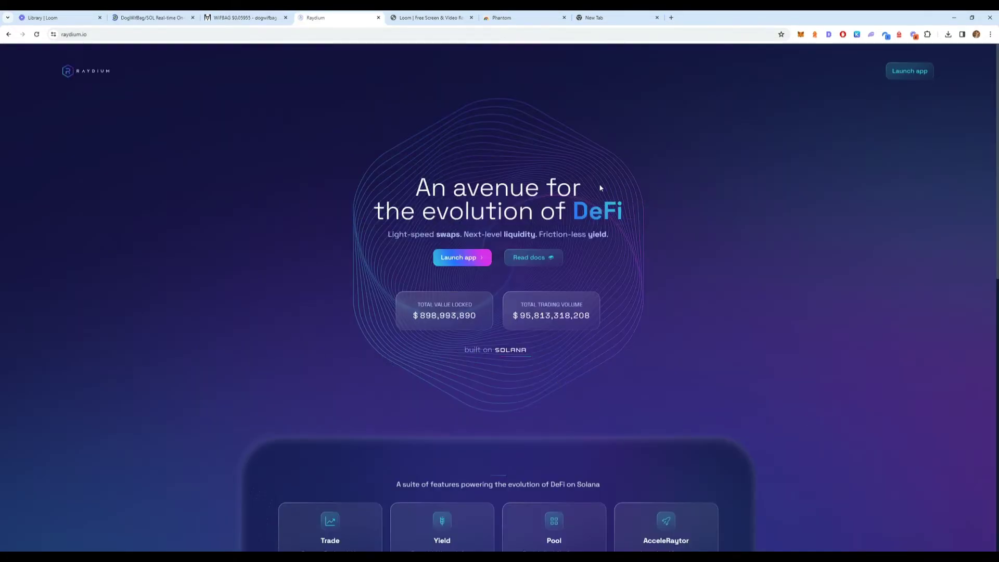
Launch the Raydium app to reach the SOL-to-RAY Swap page
click(462, 258)
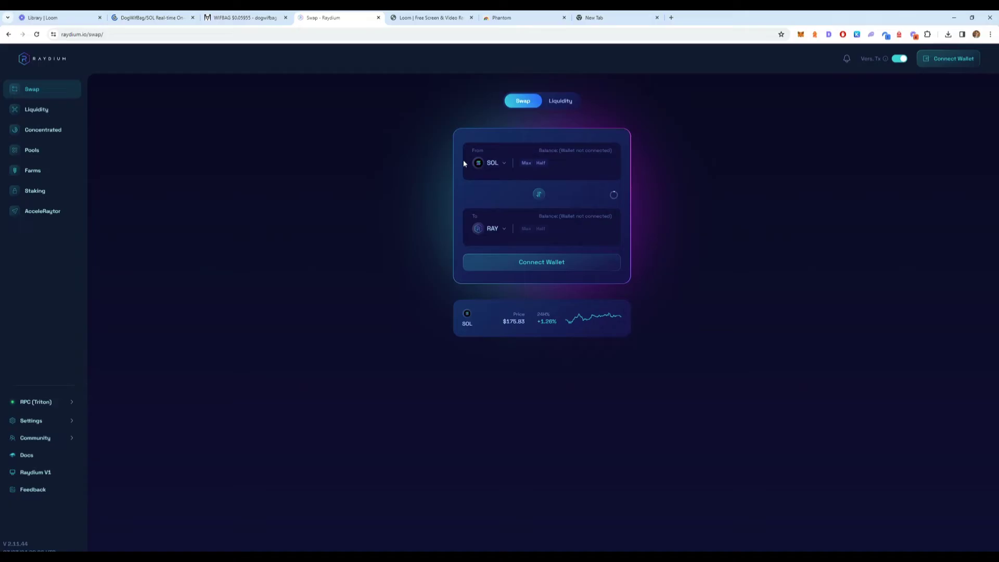
Set the receive token to AUDcJ9 via its pasted mint address, accepting the warning
click(493, 229)
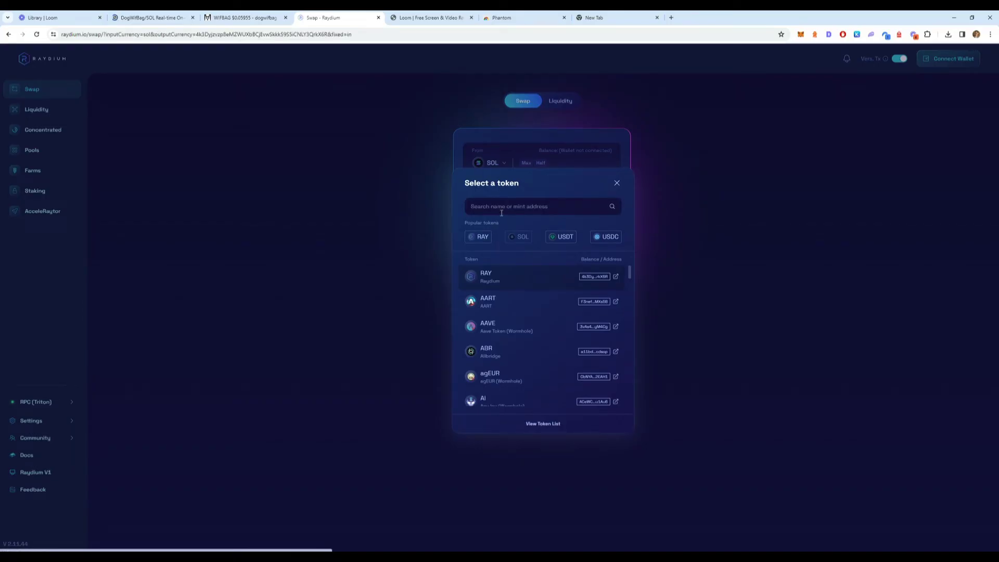
key(ctrl+v)
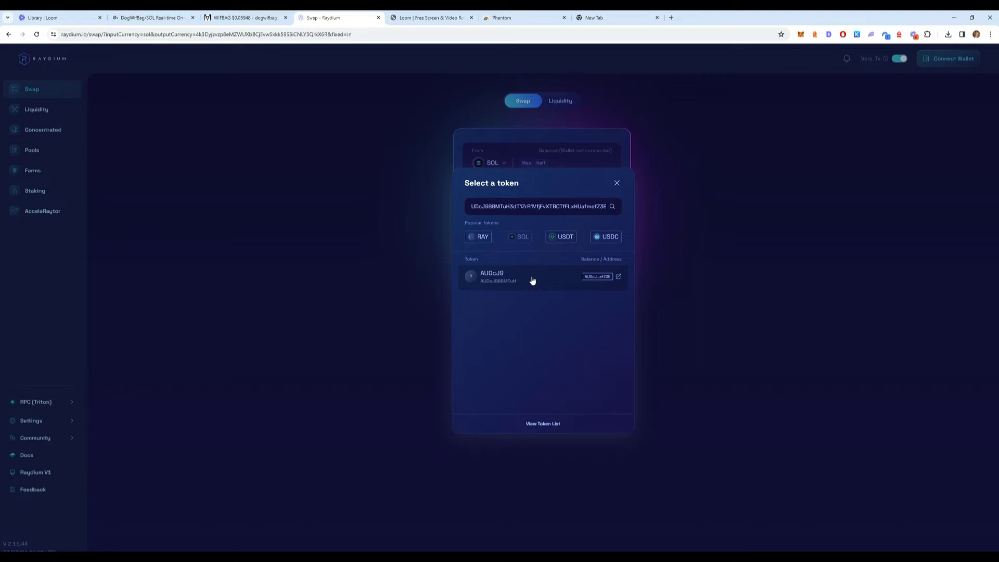
click(531, 280)
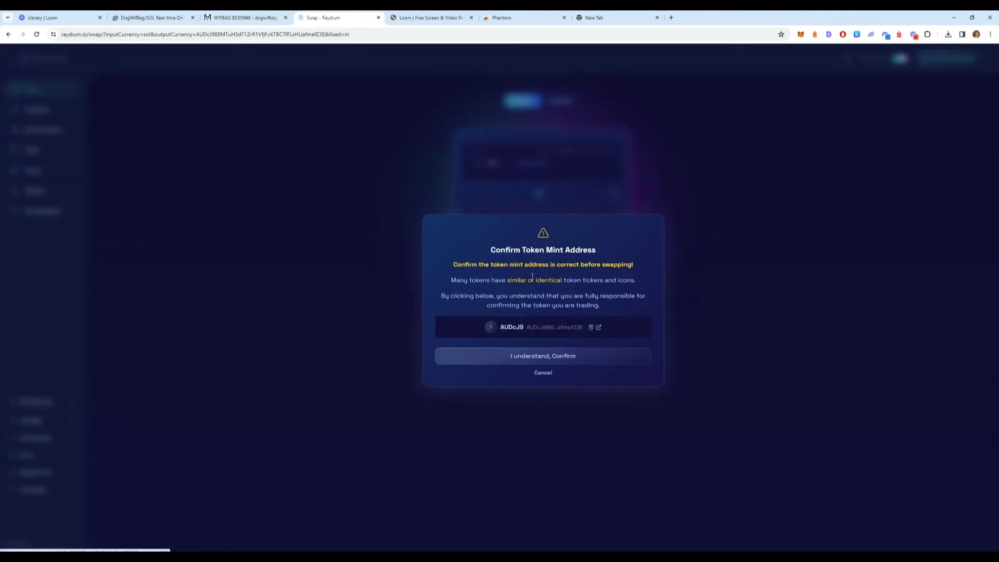
click(576, 357)
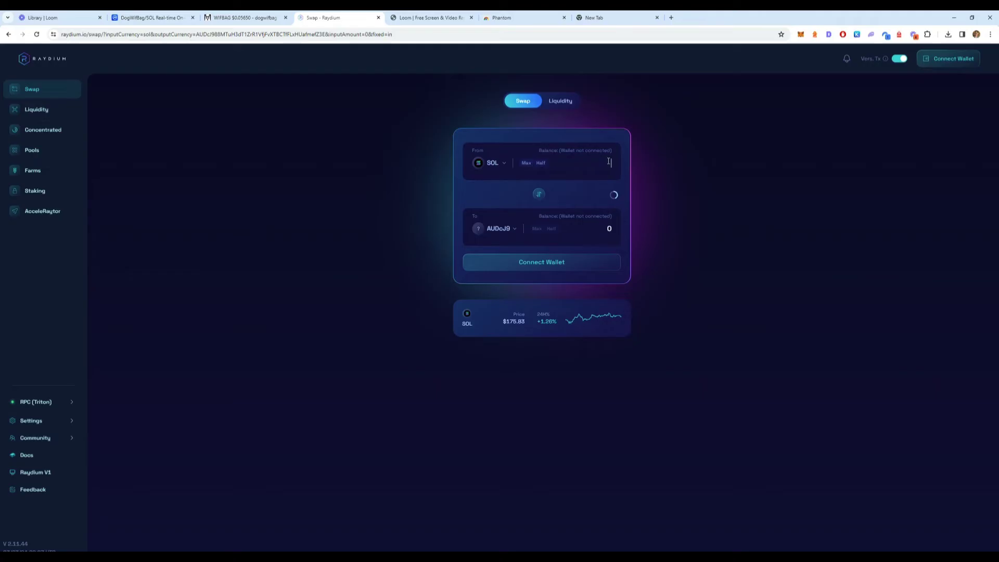
Connect the Phantom wallet to raydium.io
click(555, 268)
click(508, 284)
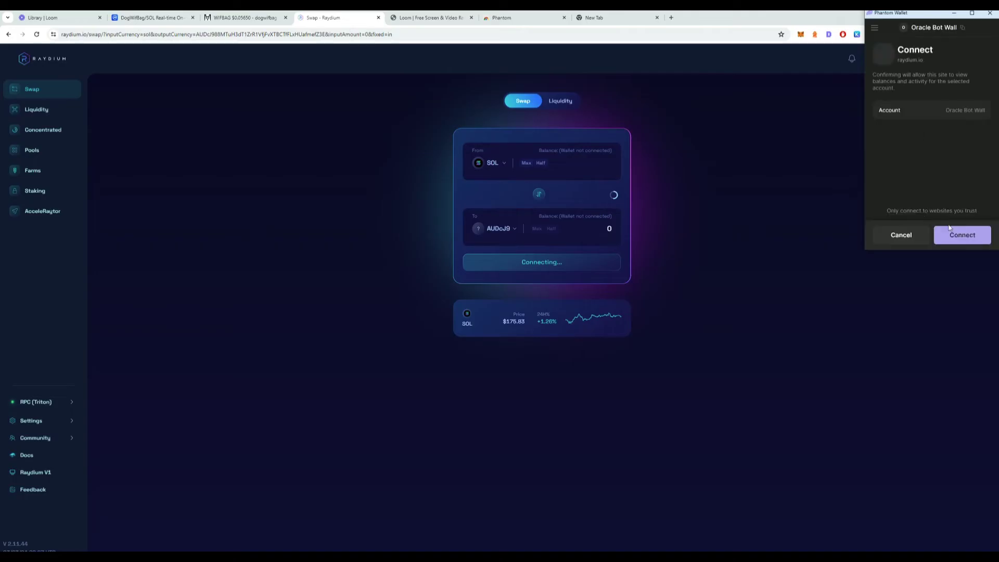
click(959, 238)
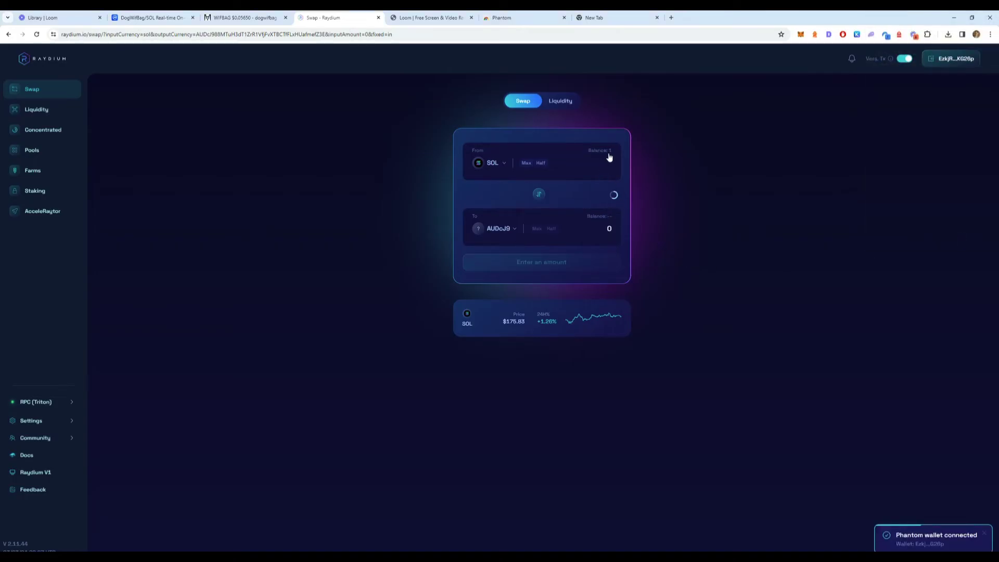
Enter the maximum 0.95 SOL, quoting about 2939.264242 AUDcJ9
click(526, 164)
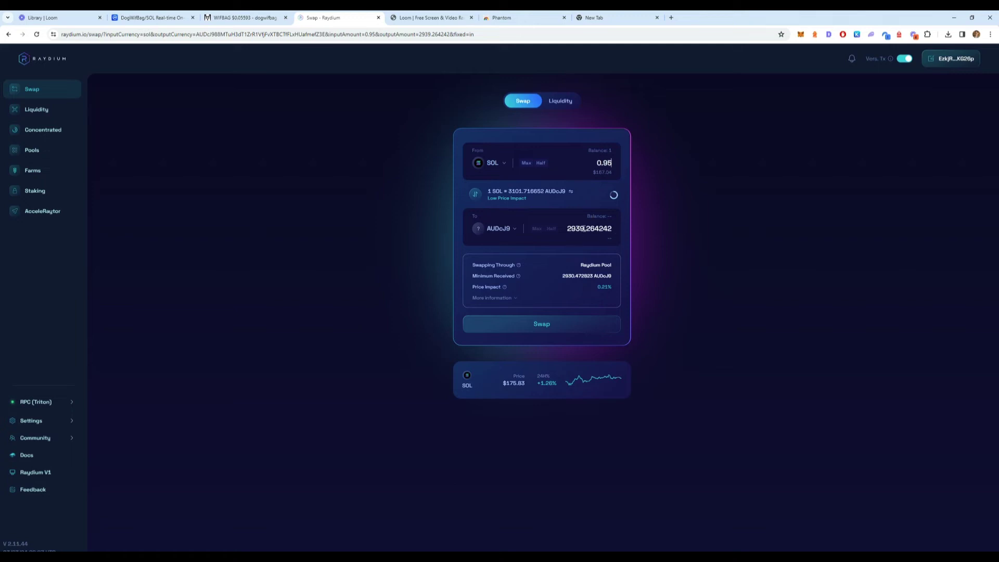
drag(580, 229, 567, 229)
click(699, 237)
Submit the 0.95 SOL swap, reject it in Phantom, and view the 1 SOL balance
click(542, 328)
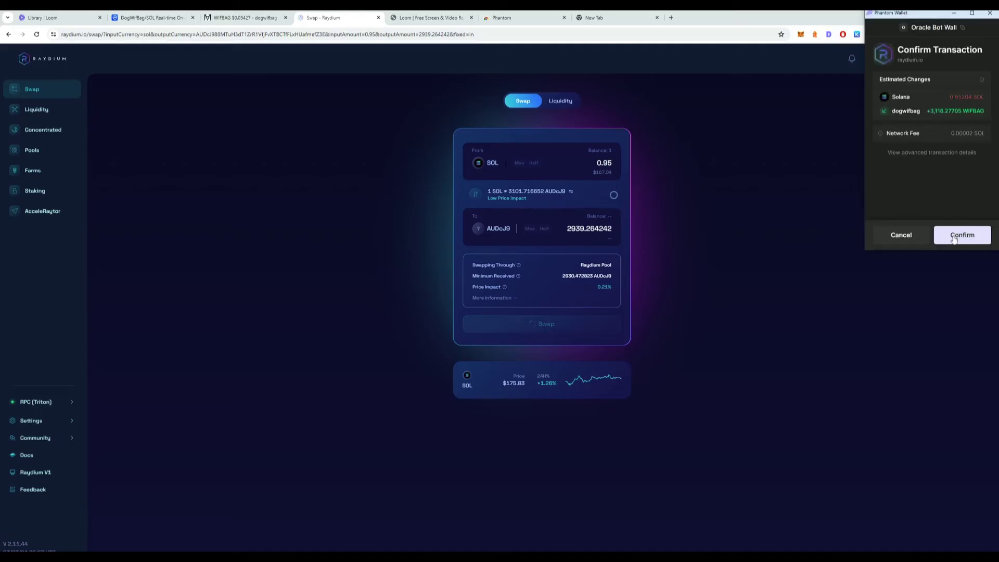
click(901, 235)
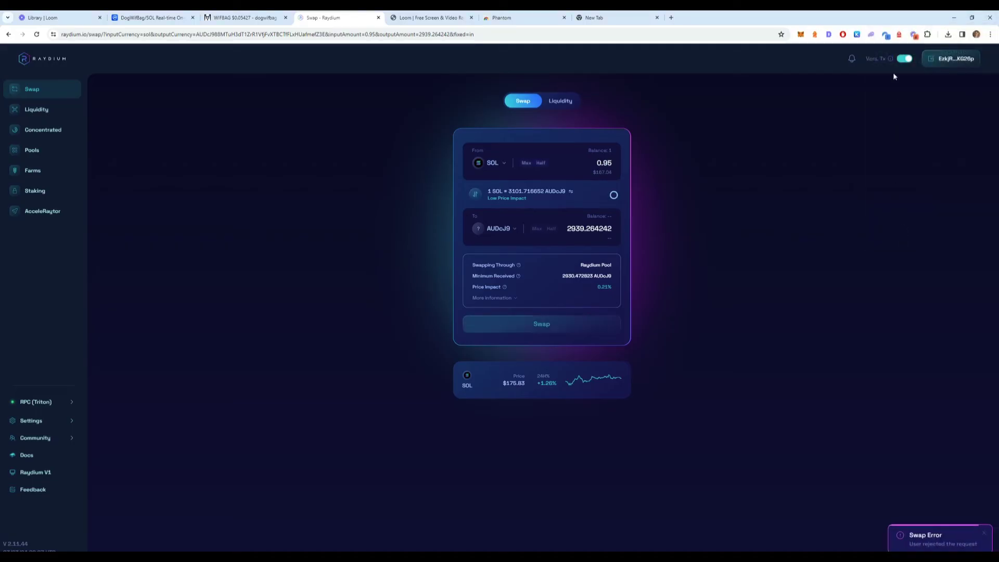
click(871, 35)
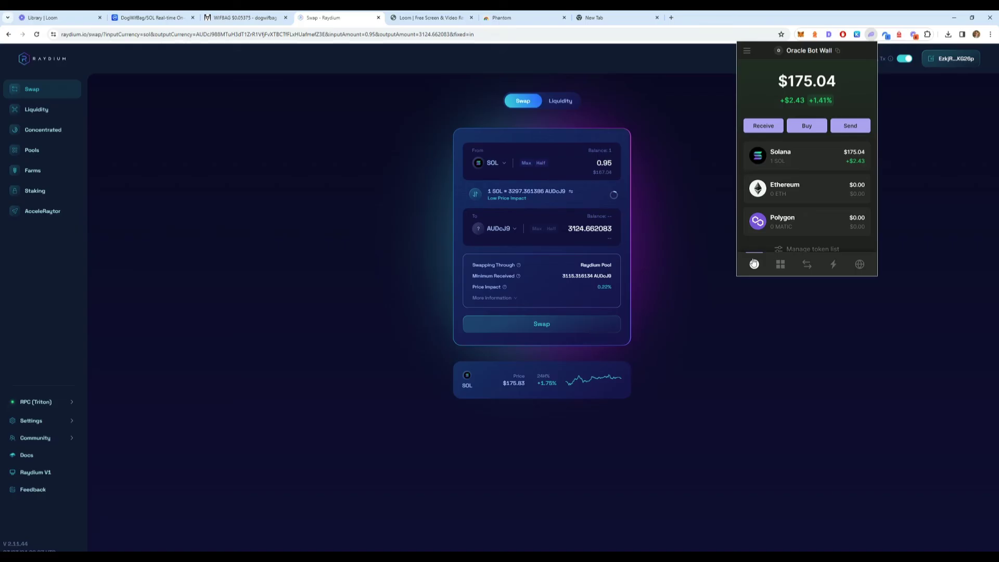
Reverse the swap to sell 3124.662083 AUDcJ9 for about 0.951043 SOL
click(660, 324)
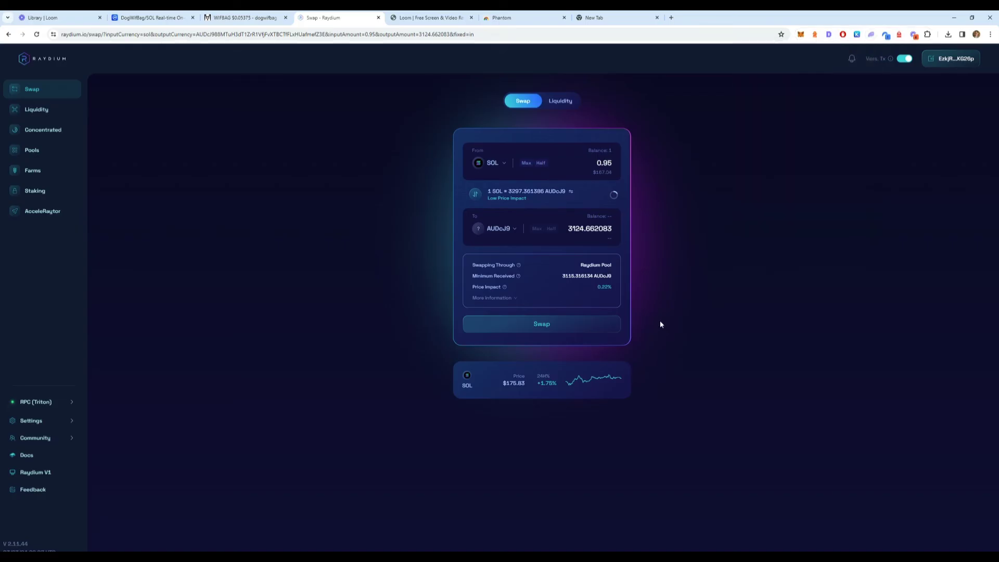
click(474, 194)
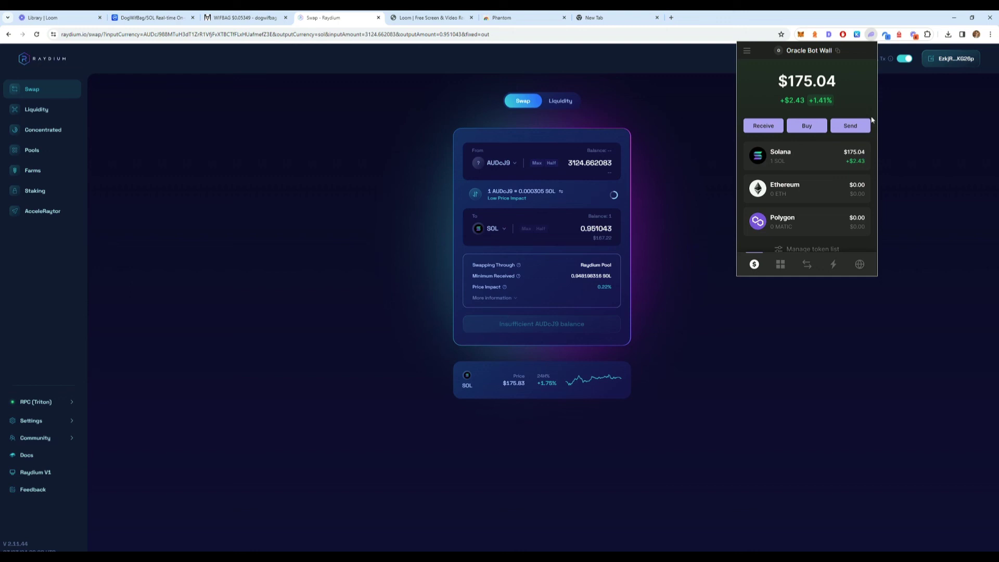
click(919, 155)
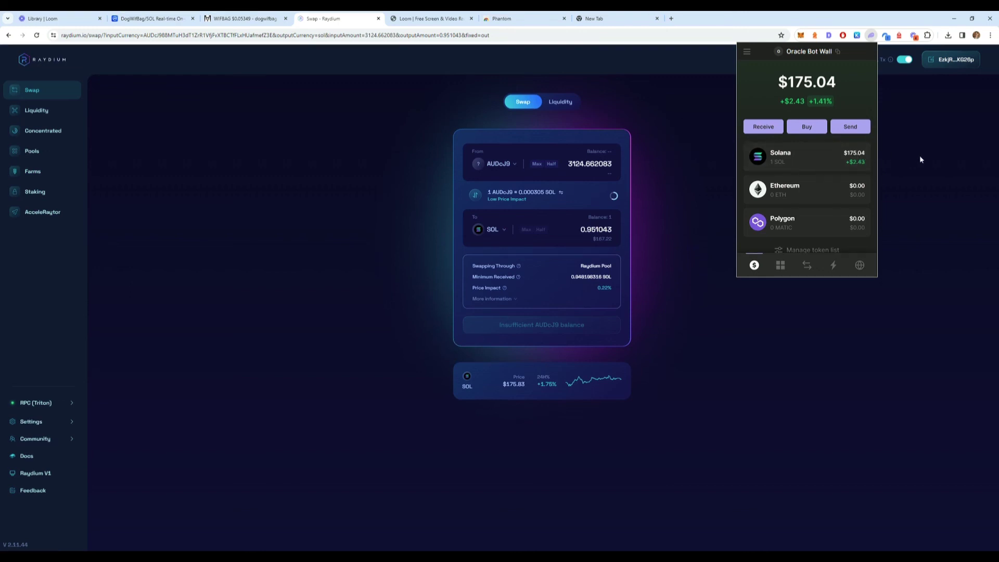